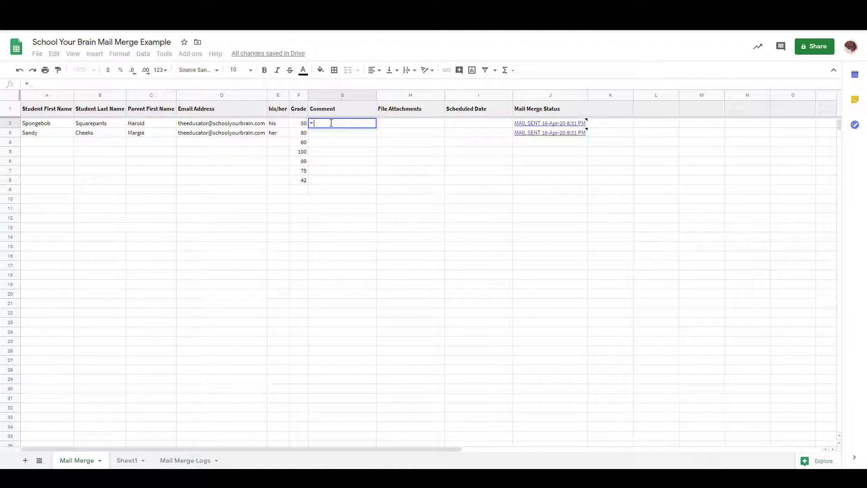
# Step: Begin an IF formula in the first student's Comment cell (G2) with the condition F2>=60
pyautogui.write('if')
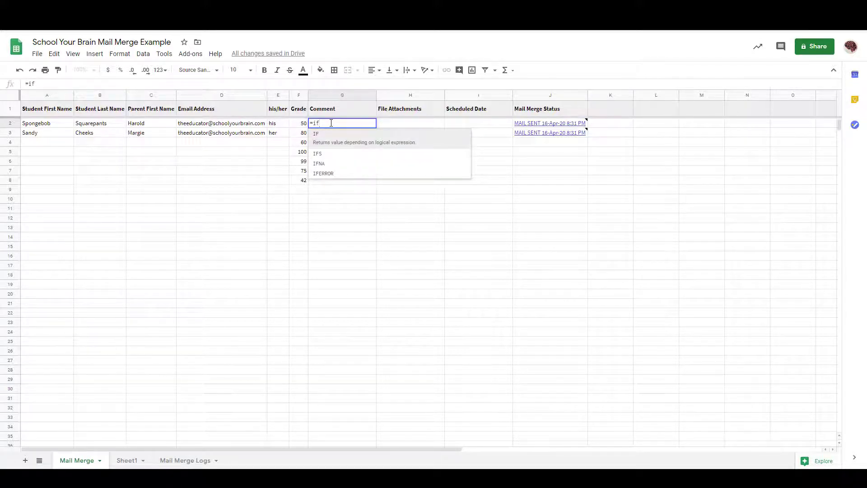
pyautogui.write('(')
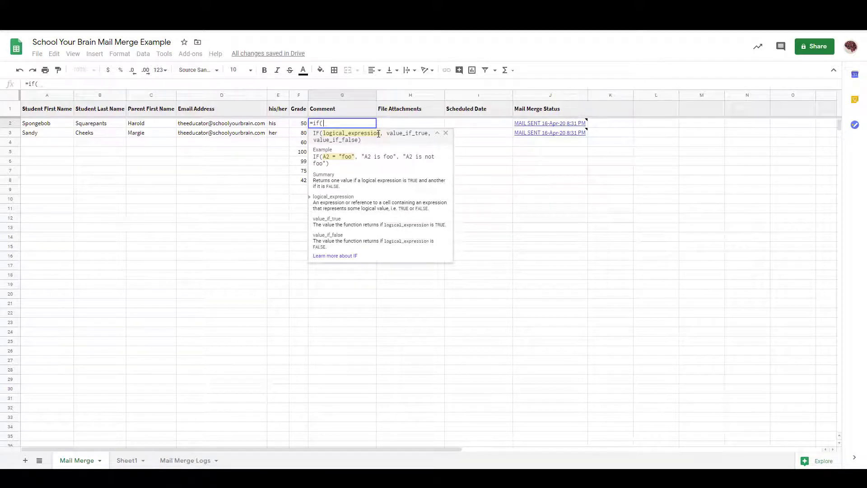
pyautogui.click(304, 124)
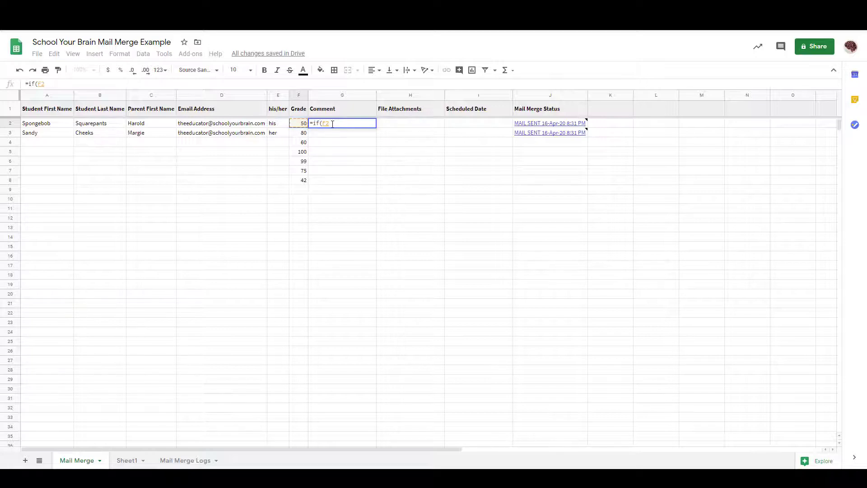
pyautogui.write('>=')
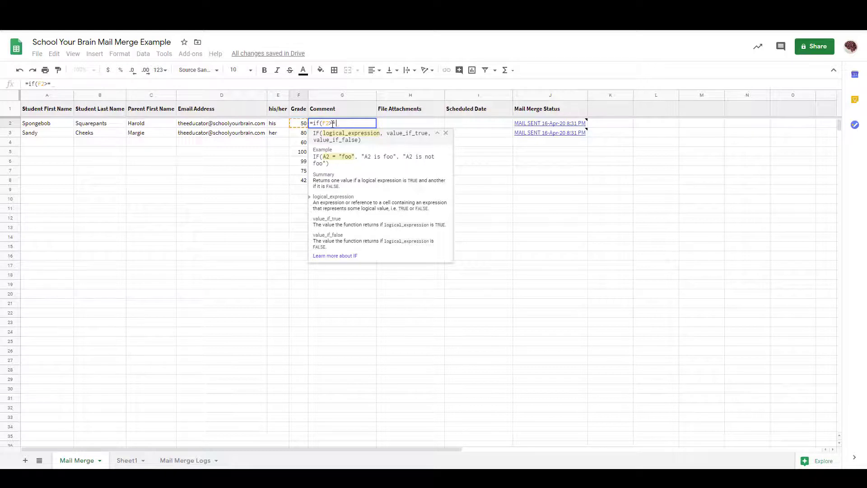
pyautogui.write('60,')
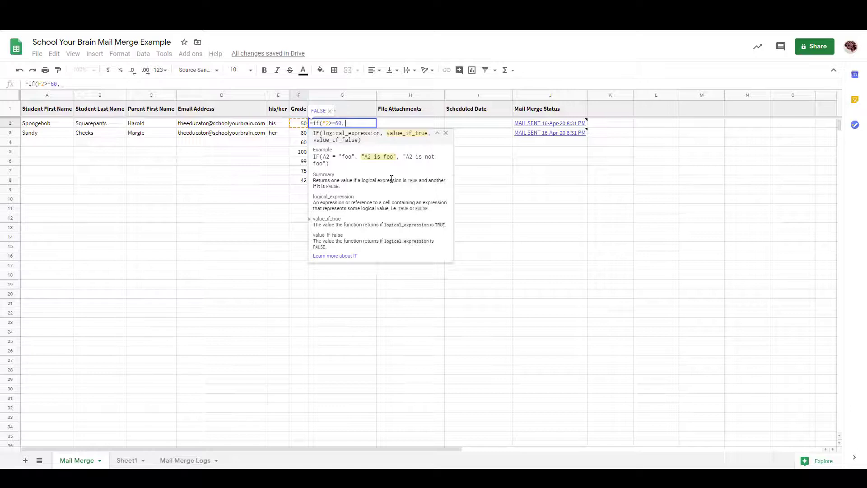
# Step: Complete the G2 formula so it returns "Yay!" when the condition is true and "Wah!" when it is false
pyautogui.write('"')
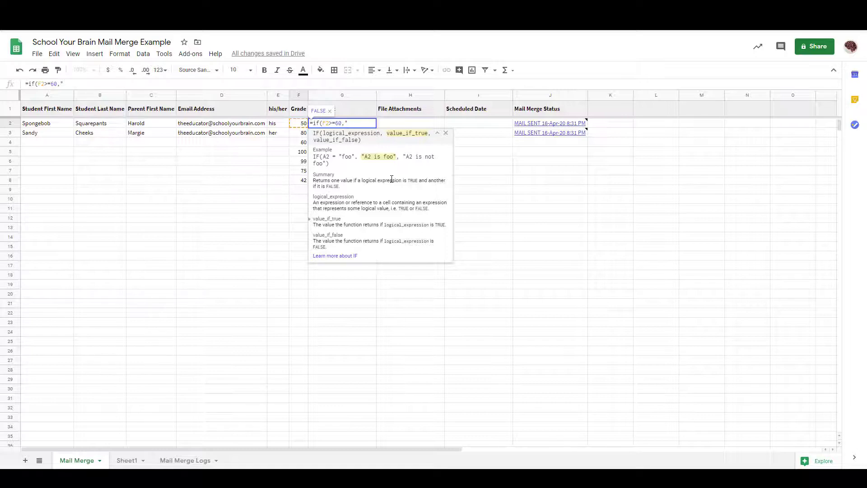
pyautogui.write('Yay')
pyautogui.press('BackSpace')
pyautogui.write('!"')
pyautogui.write(',')
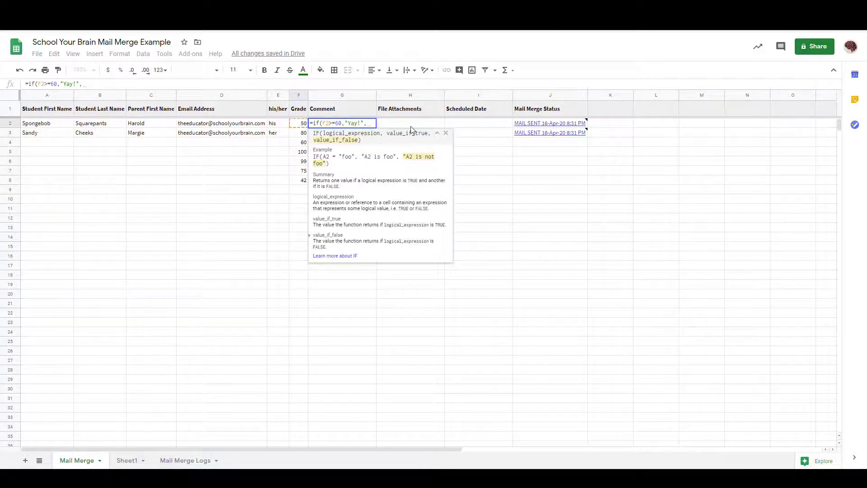
pyautogui.write('"')
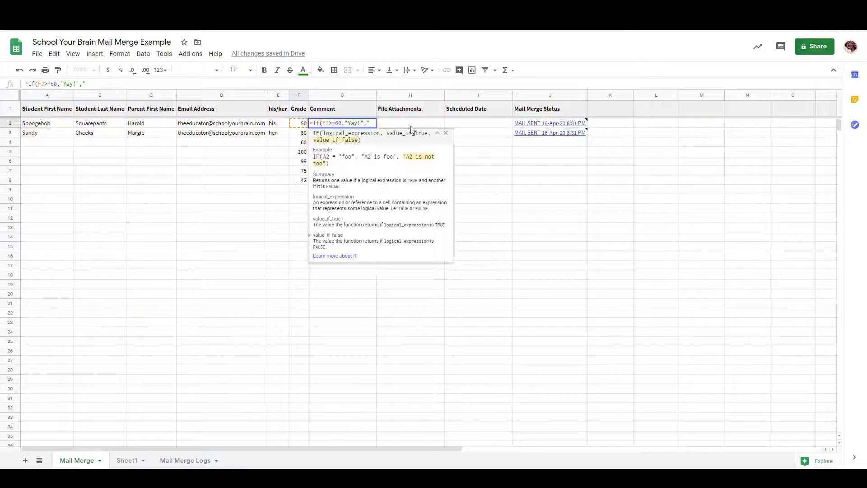
pyautogui.write('Wah!')
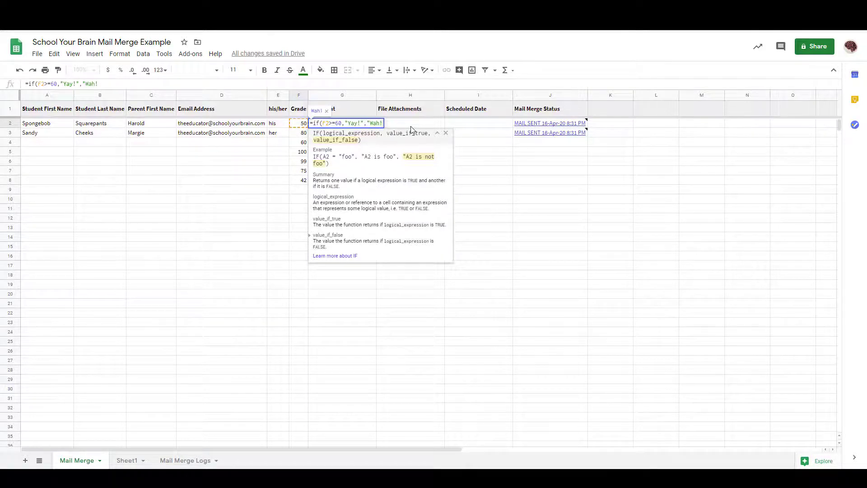
pyautogui.write('"')
pyautogui.write(')')
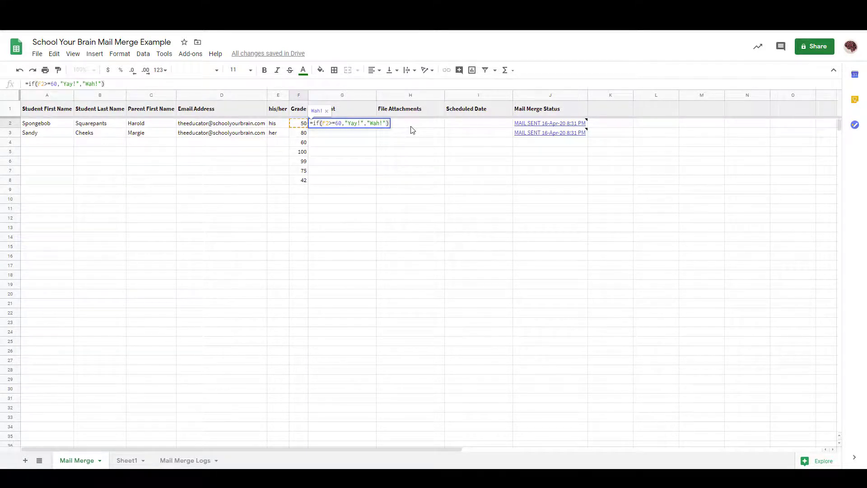
pyautogui.press('Return')
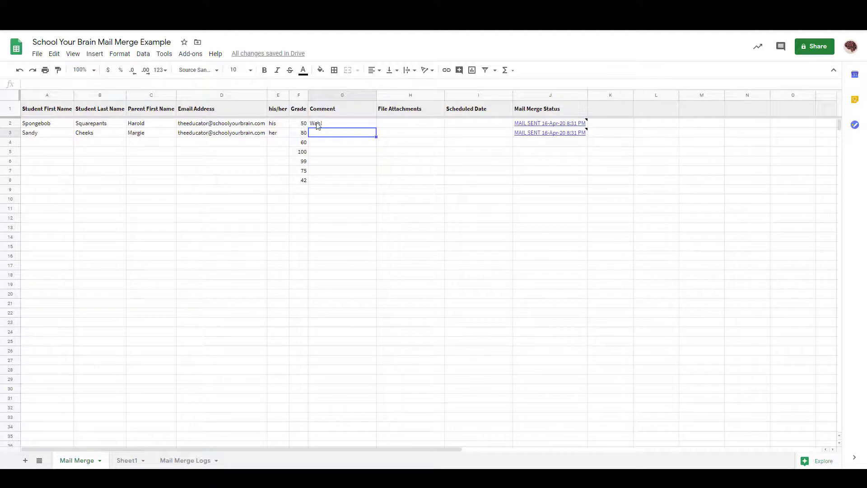
# Step: Copy the IF formula from G2 down the Comment column through G8
pyautogui.click(317, 124)
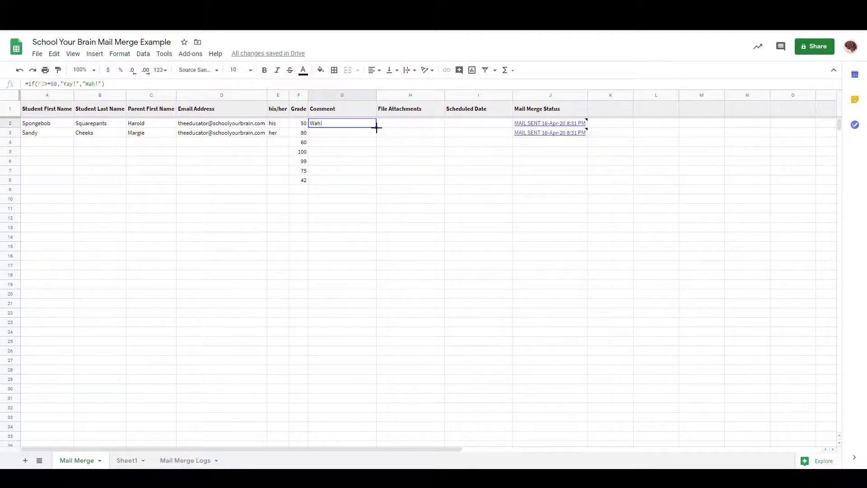
pyautogui.doubleClick(334, 133)
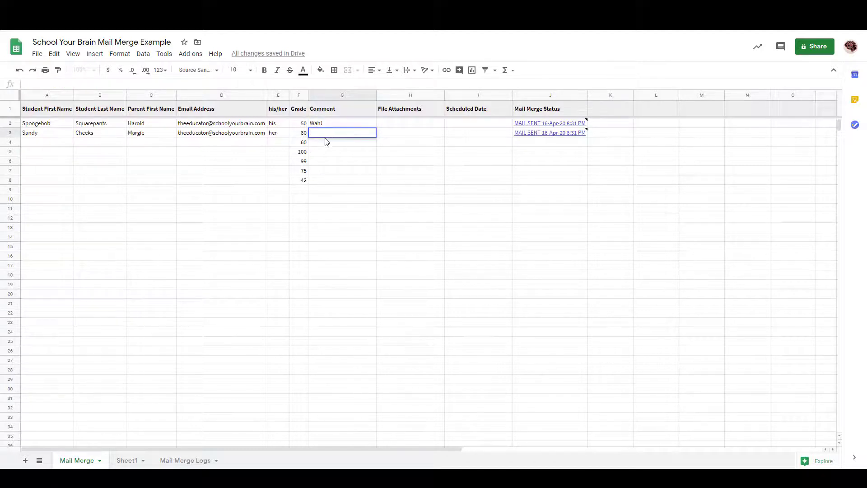
pyautogui.click(325, 143)
pyautogui.click(325, 133)
pyautogui.click(328, 126)
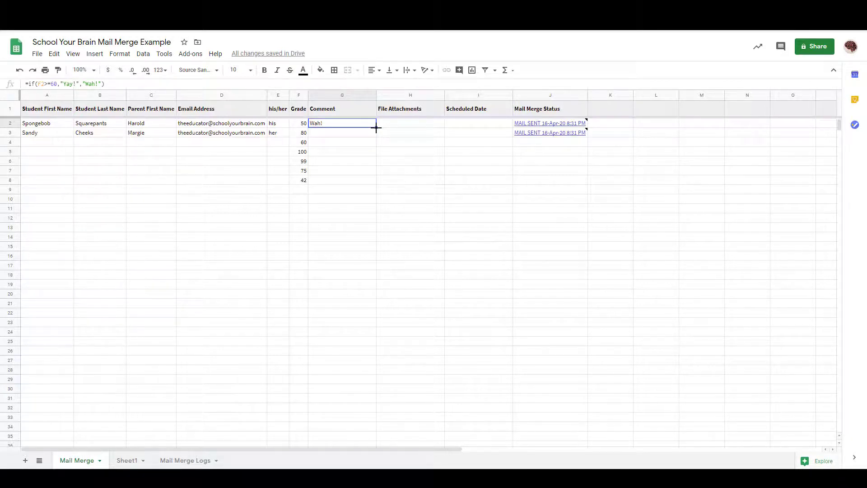
pyautogui.moveTo(376, 127); pyautogui.dragTo(369, 178)
pyautogui.moveTo(369, 178); pyautogui.dragTo(368, 178)
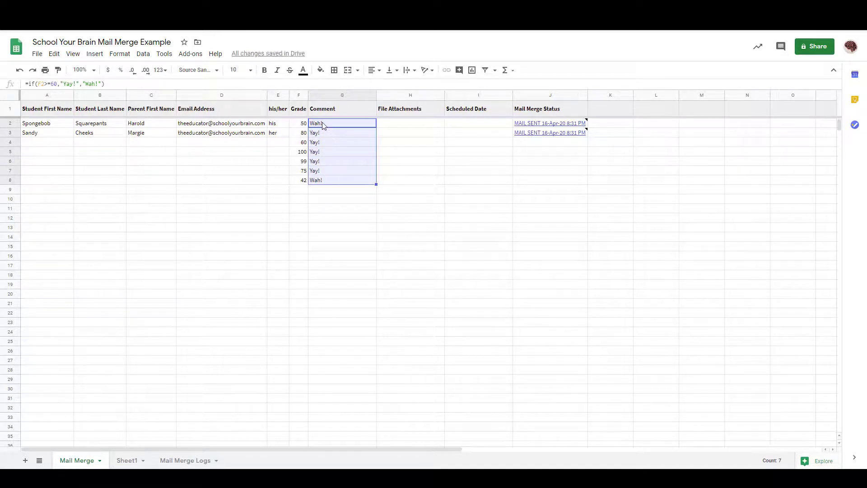
# Step: Compare the grades in F2:F8 with their formula results in the Comment column, including the grade exactly at the threshold
pyautogui.click(323, 181)
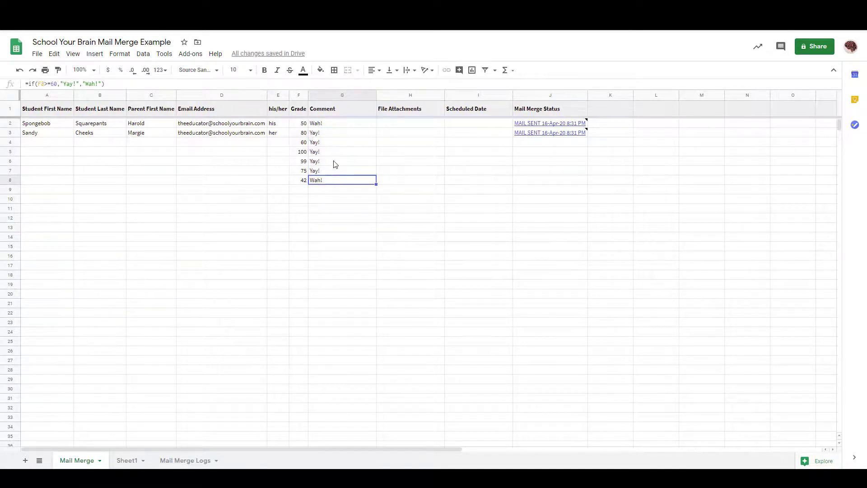
pyautogui.moveTo(302, 124); pyautogui.dragTo(300, 180)
pyautogui.click(300, 126)
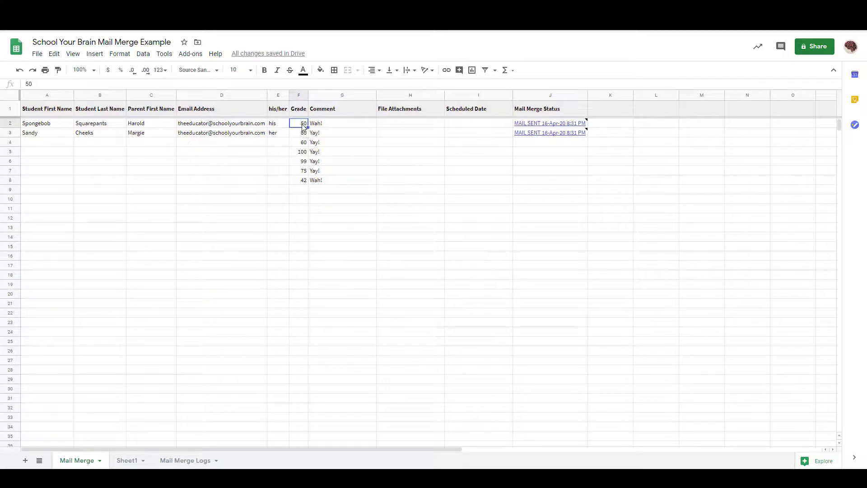
pyautogui.click(297, 180)
pyautogui.click(320, 181)
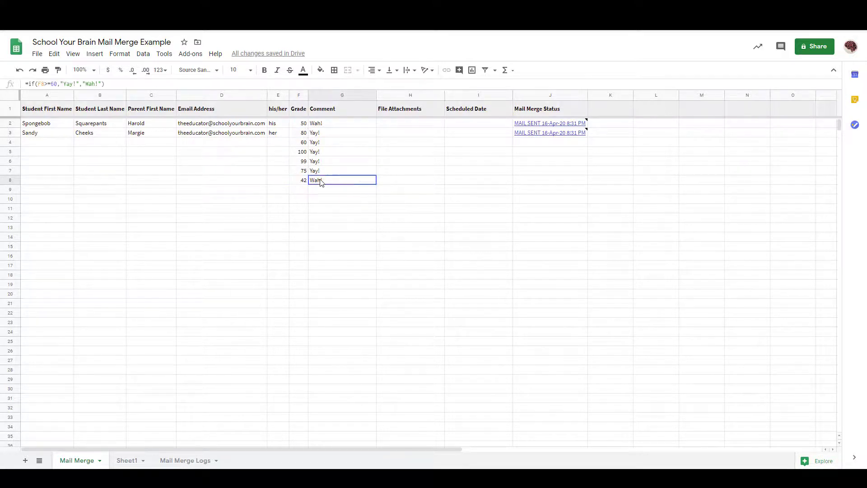
pyautogui.click(320, 124)
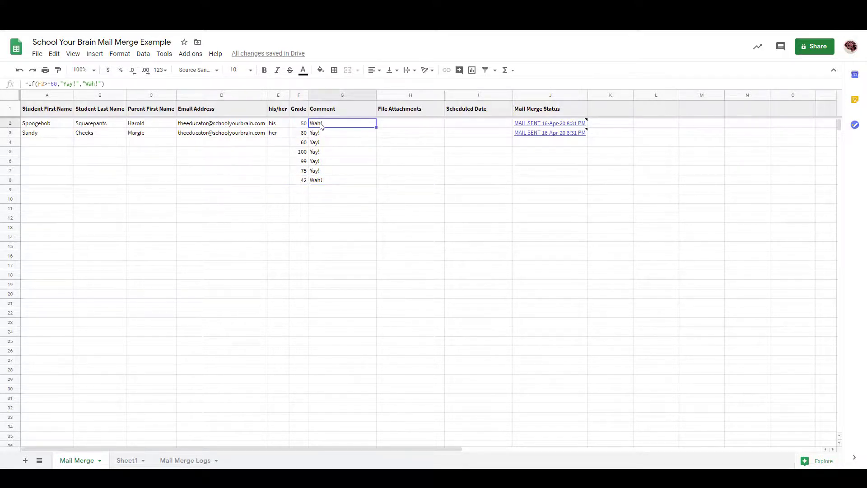
pyautogui.moveTo(305, 134); pyautogui.dragTo(302, 172)
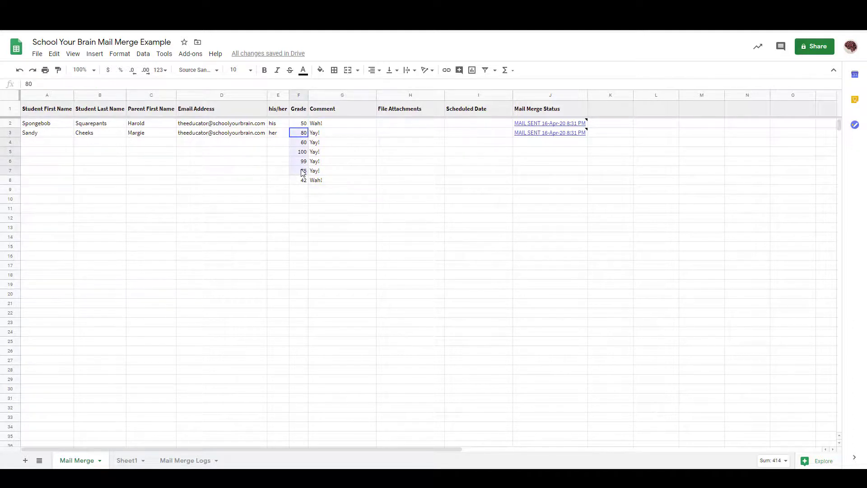
pyautogui.click(318, 134)
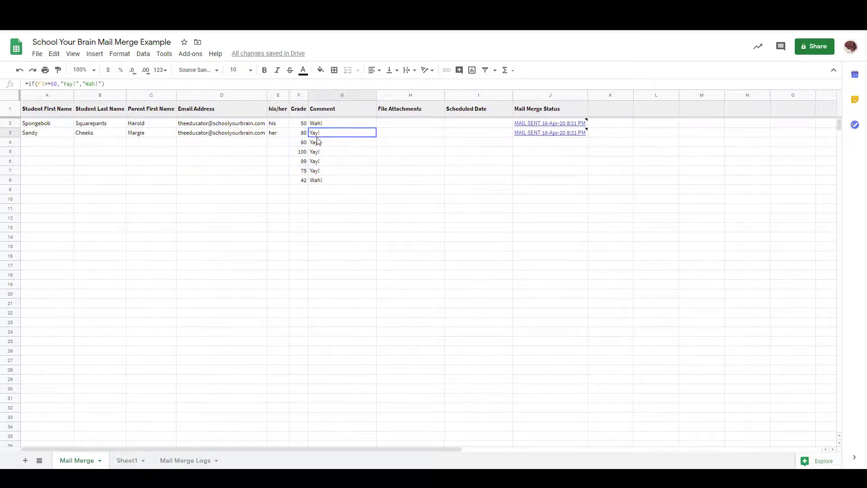
pyautogui.moveTo(317, 140); pyautogui.dragTo(320, 172)
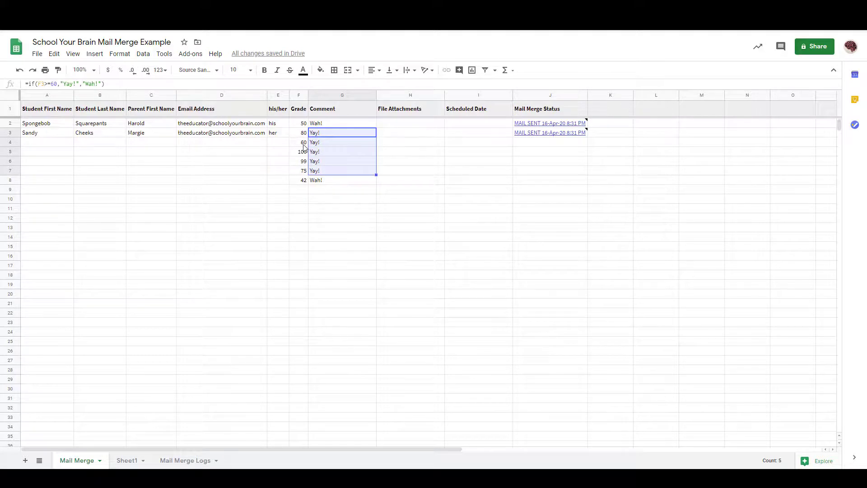
pyautogui.click(303, 144)
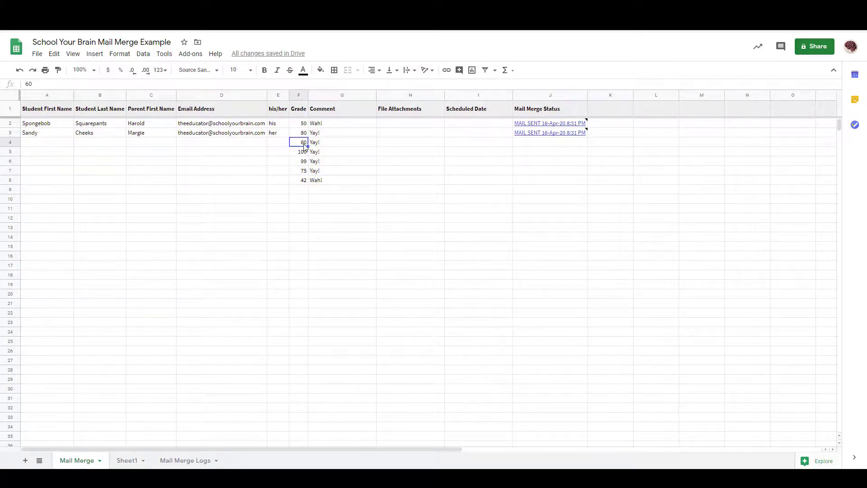
pyautogui.click(327, 147)
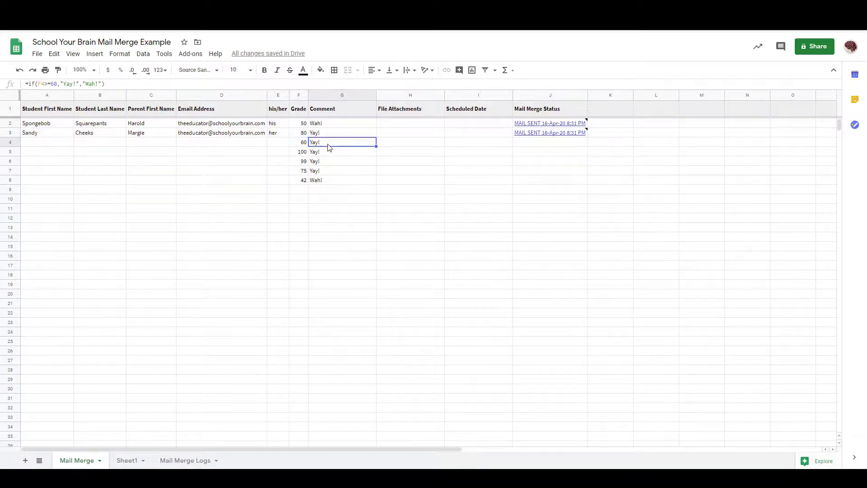
# Step: Rename the Comment column header in G1 to "Wah/Yay"
pyautogui.click(324, 114)
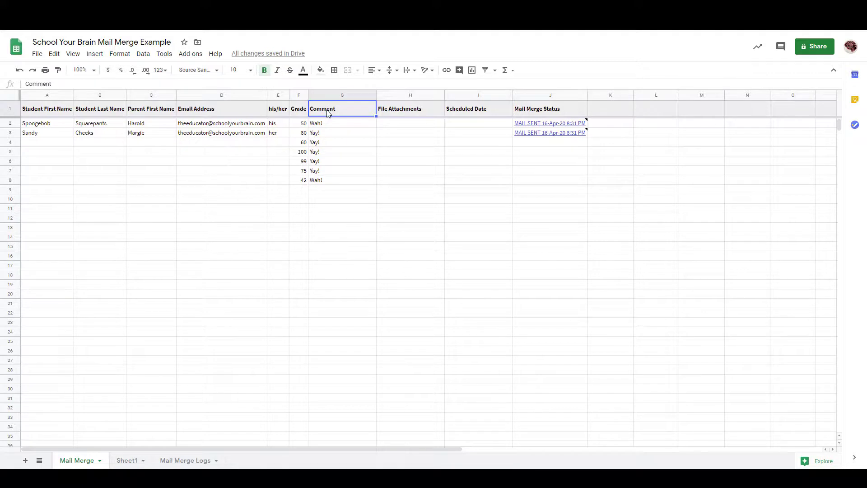
pyautogui.doubleClick(329, 113)
pyautogui.doubleClick(328, 105)
pyautogui.write('Wah')
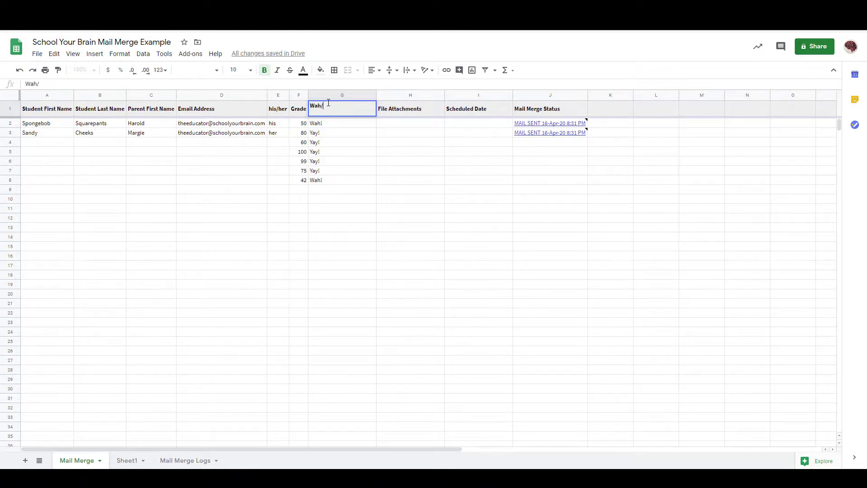
pyautogui.write('/Yay')
pyautogui.press('Return')
pyautogui.click(328, 110)
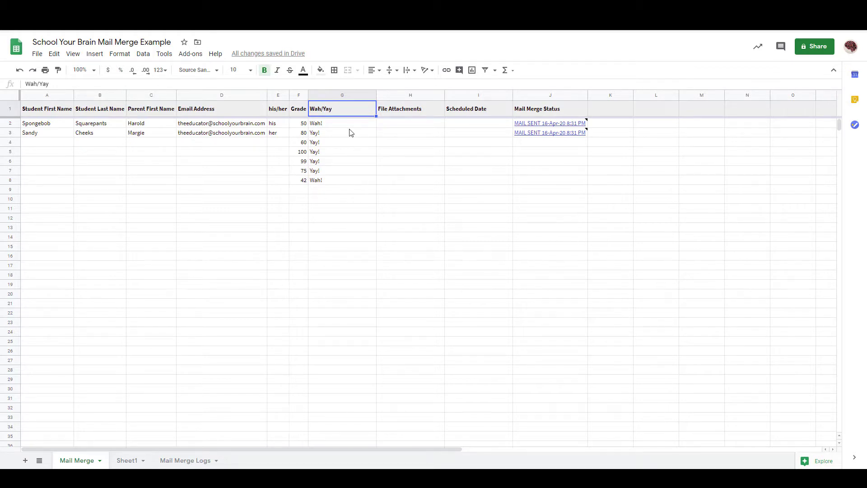
# Step: Change the grade in F6 to 59 and check the formula result beside it
pyautogui.click(303, 162)
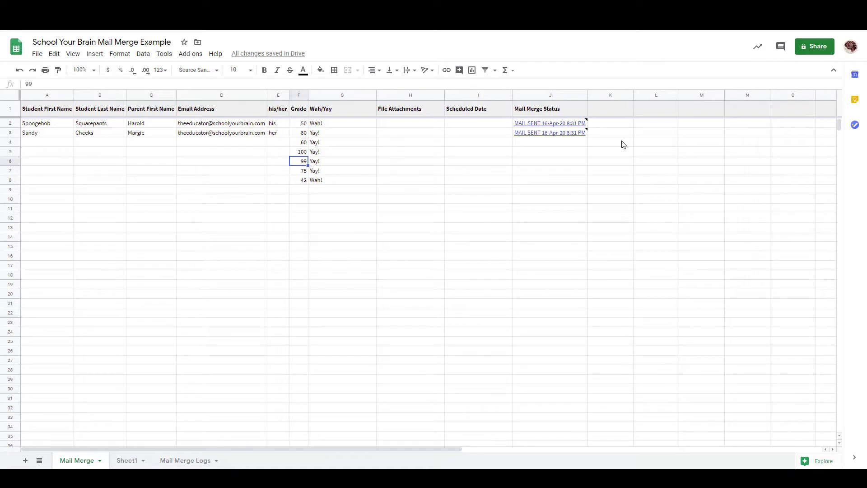
pyautogui.write('59')
pyautogui.press('Return')
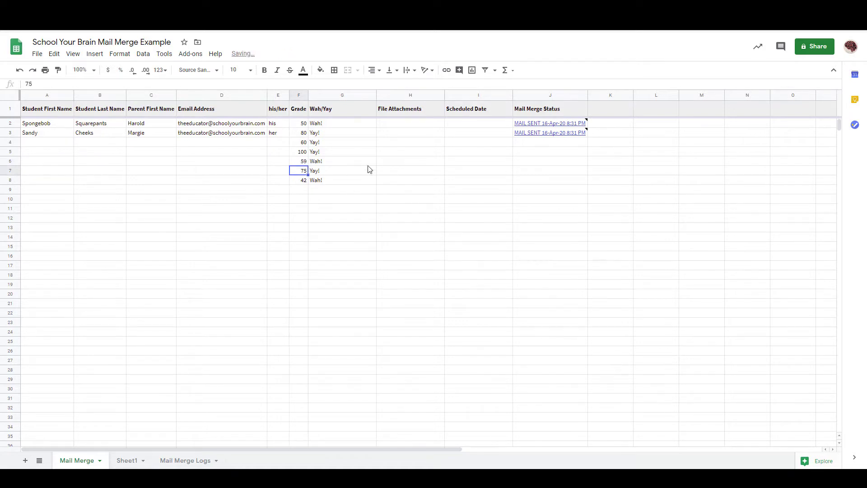
pyautogui.click(312, 165)
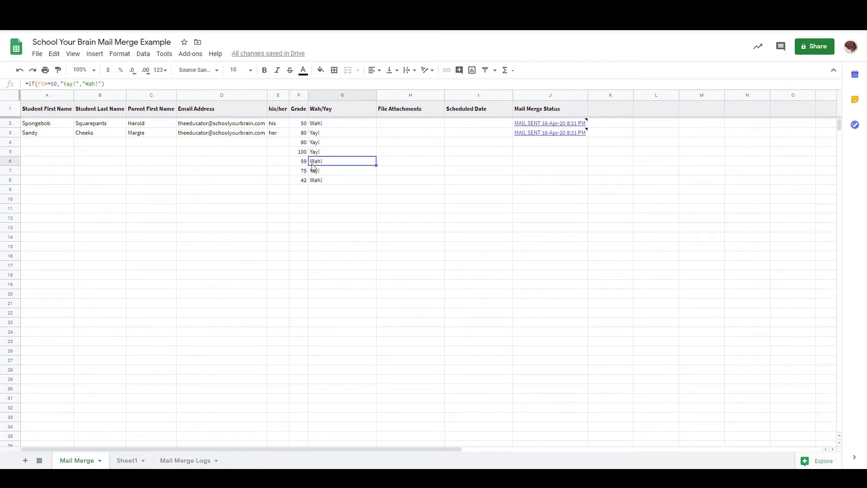